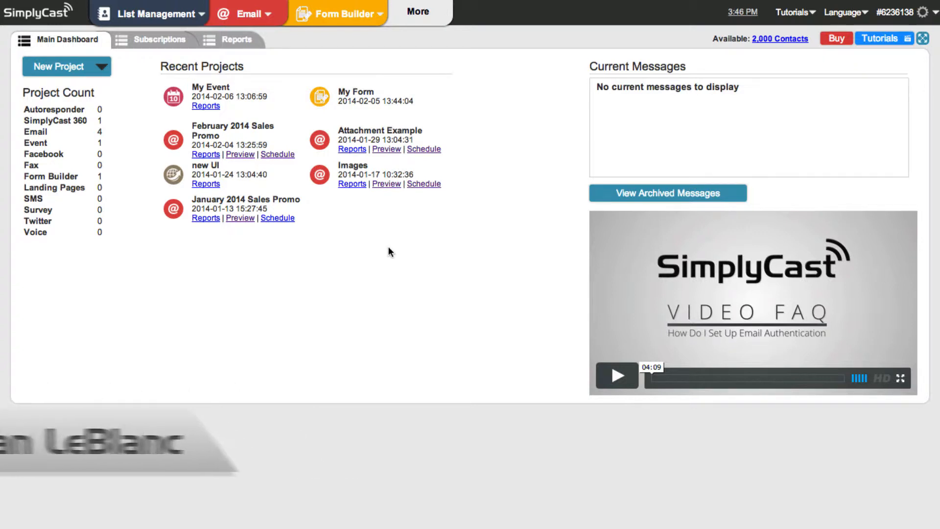
Add the Fax channel to the navigation bar and create a new fax project named "Fax Test".
{"action": "left_click", "coordinate": [423, 17]}
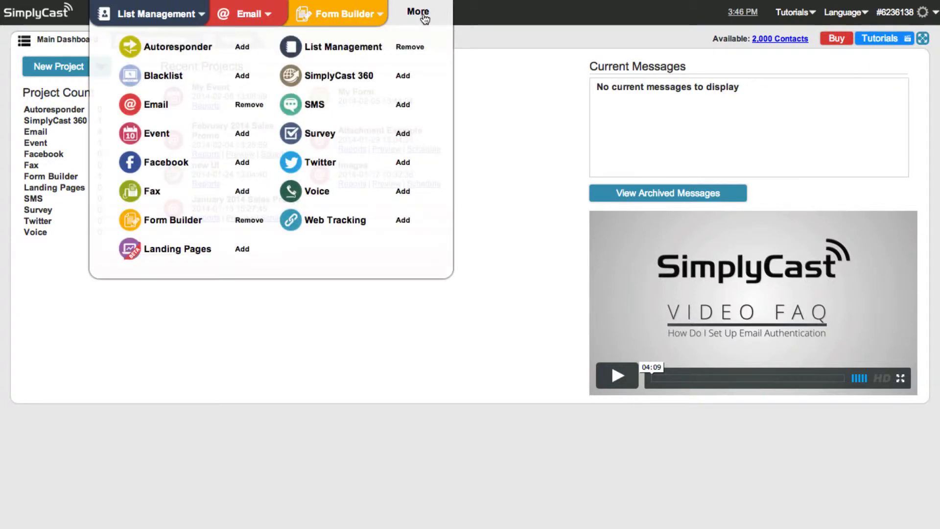
{"action": "left_click", "coordinate": [242, 192]}
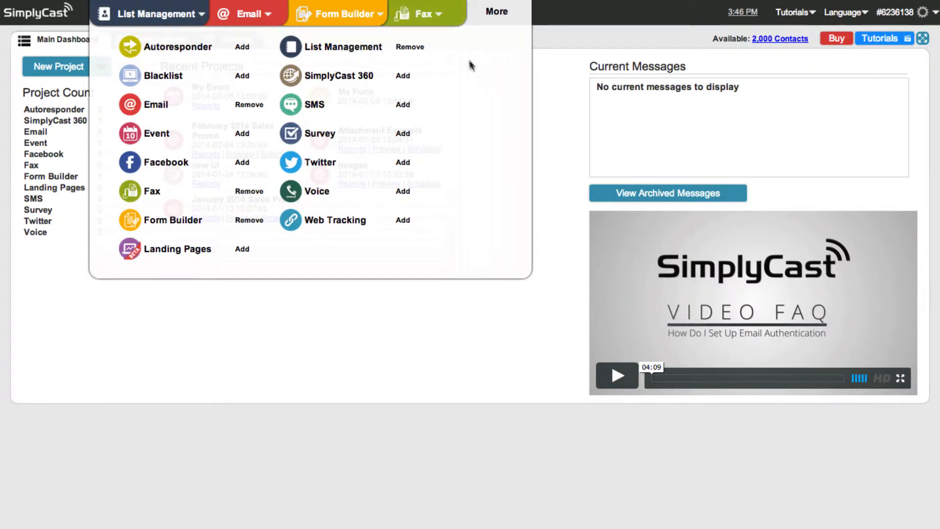
{"action": "left_click", "coordinate": [440, 18]}
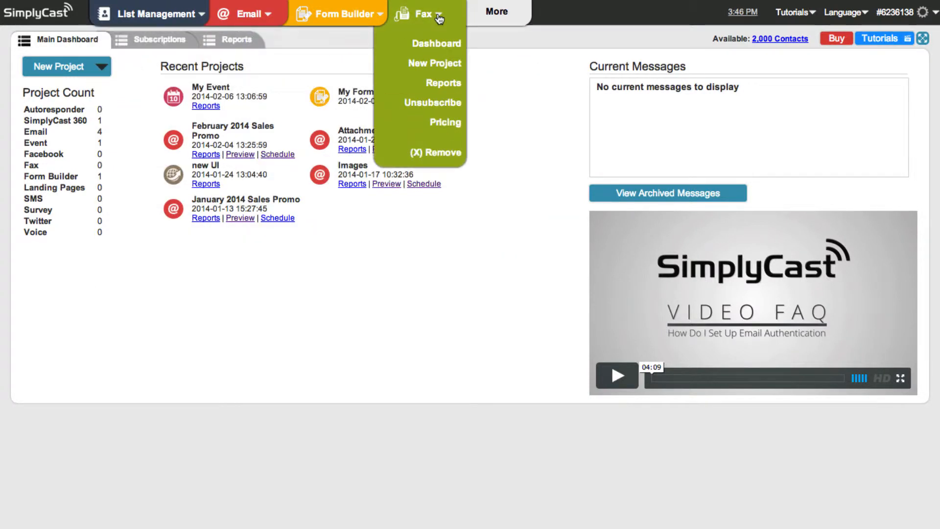
{"action": "left_click", "coordinate": [434, 65]}
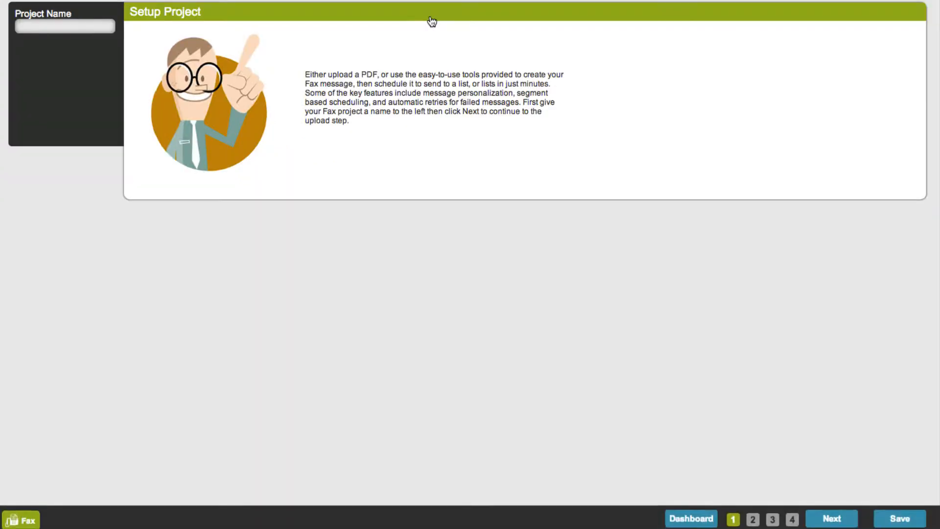
{"action": "left_click", "coordinate": [68, 24]}
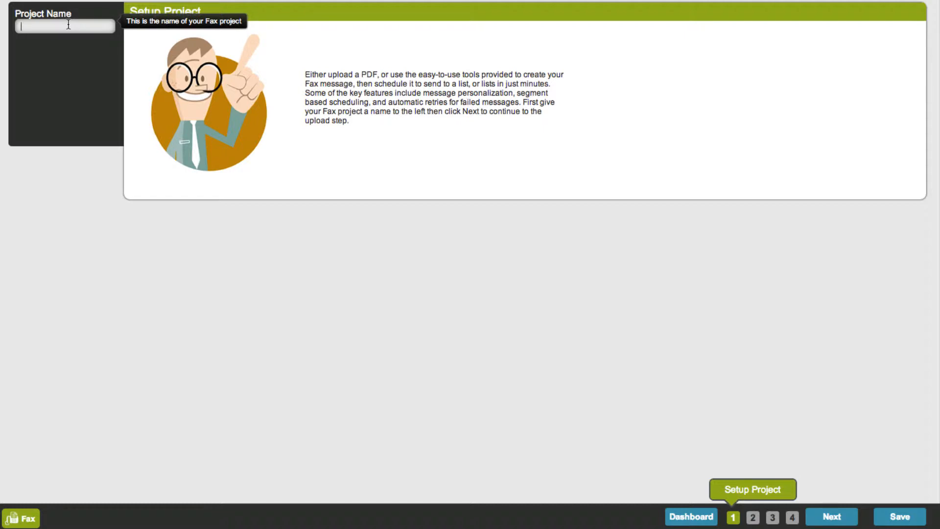
{"action": "type", "text": "Fax Test"}
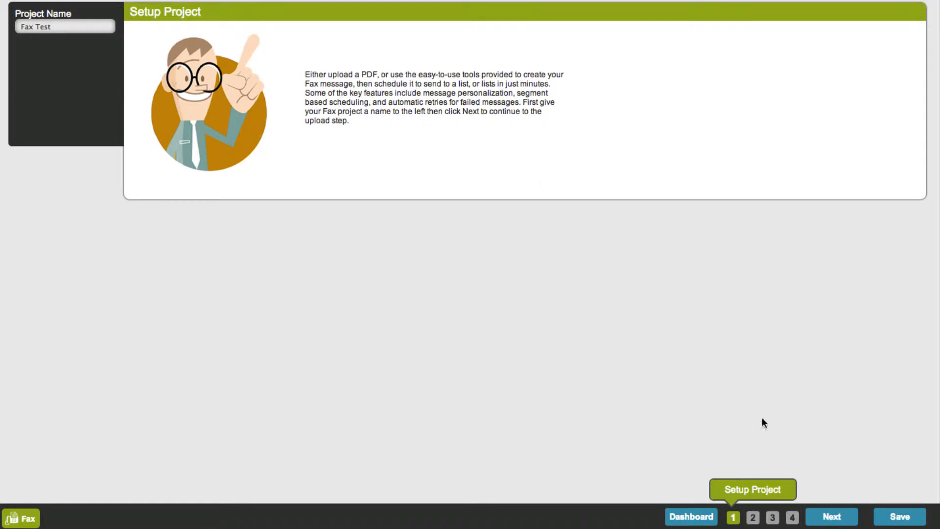
Continue to the project's design stage and add mypdf.pdf to the fax as a PDF document.
{"action": "left_click", "coordinate": [833, 517]}
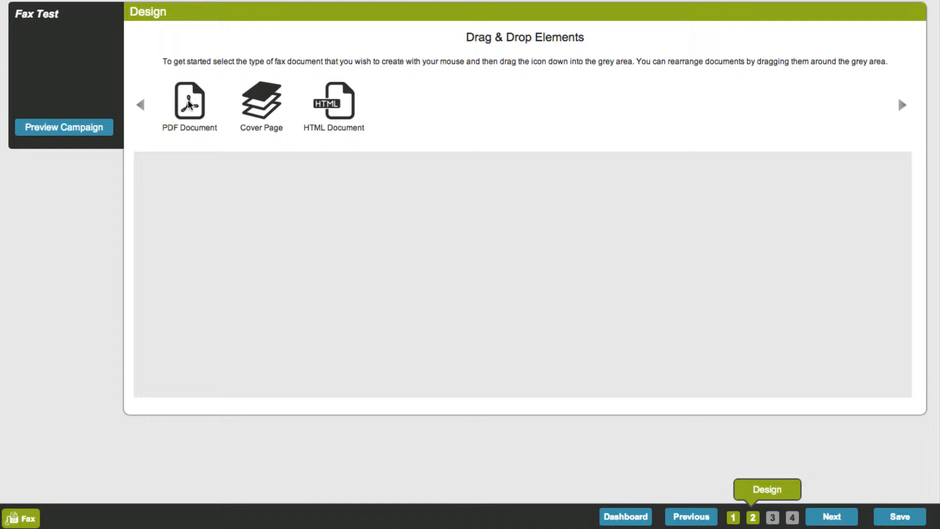
{"action": "left_click_drag", "start_coordinate": [189, 104], "coordinate": [211, 197]}
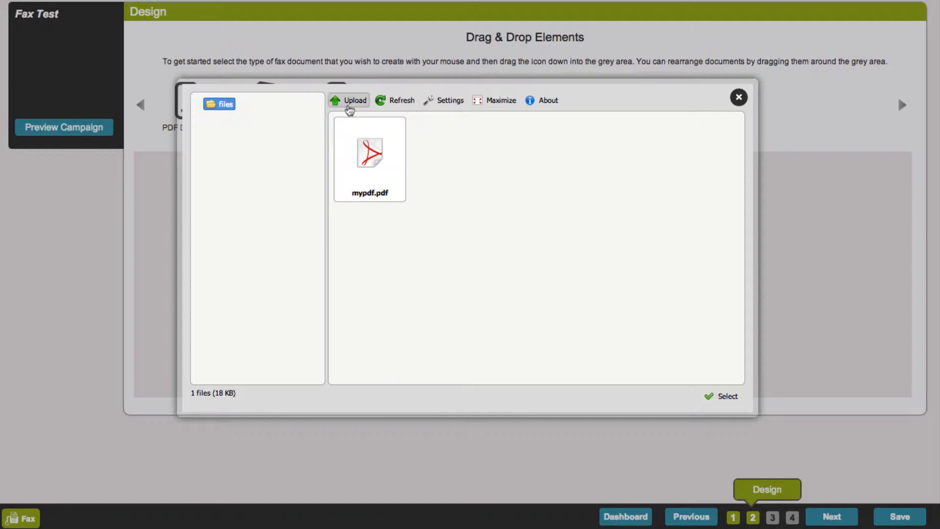
{"action": "double_click", "coordinate": [391, 162]}
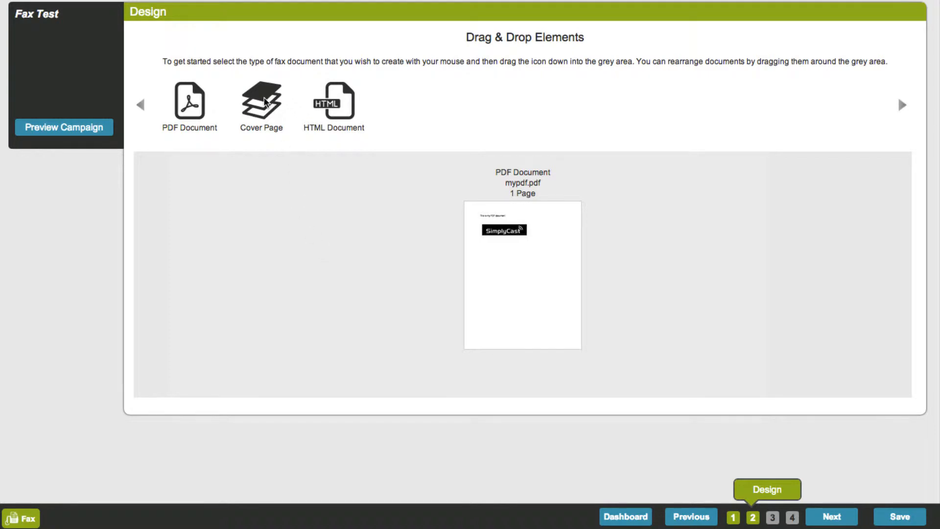
Add a cover page to the fax and place it before the PDF document.
{"action": "left_click_drag", "start_coordinate": [264, 100], "coordinate": [320, 197]}
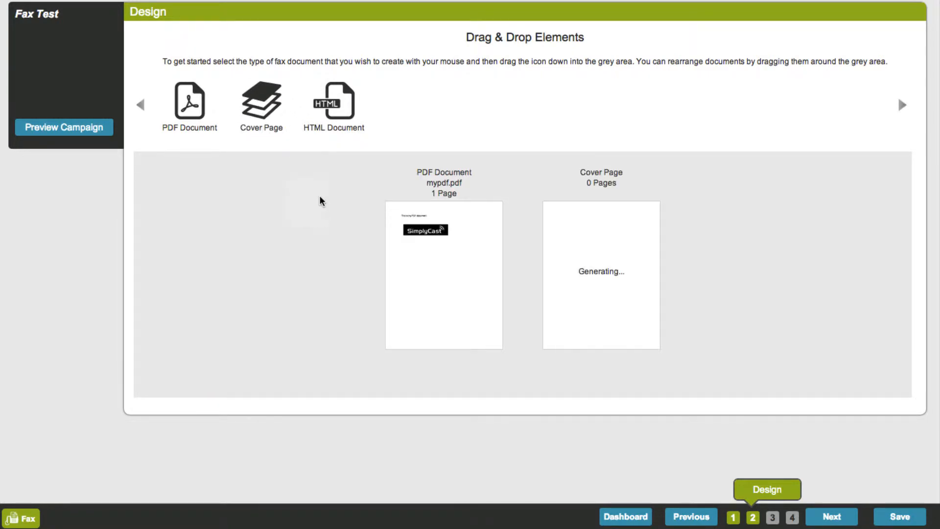
{"action": "mouse_move", "coordinate": [667, 253]}
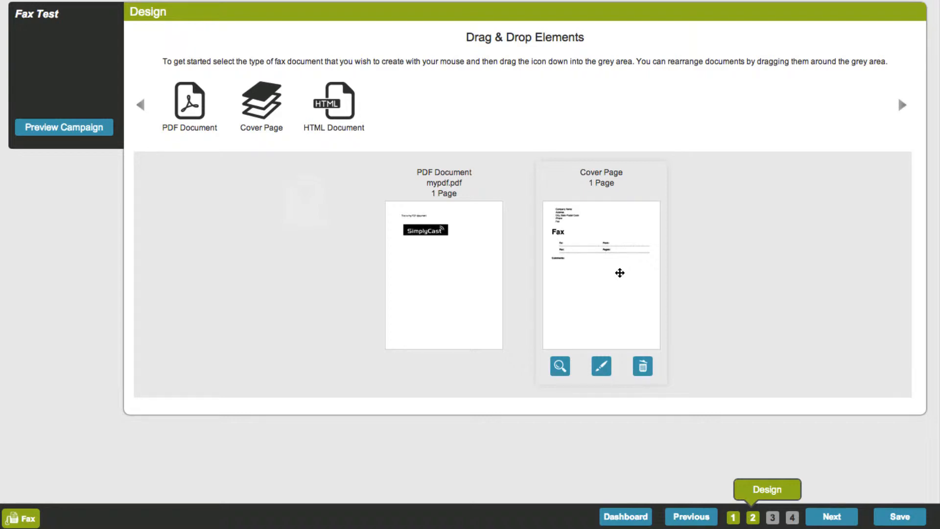
{"action": "left_click_drag", "start_coordinate": [620, 273], "coordinate": [402, 270]}
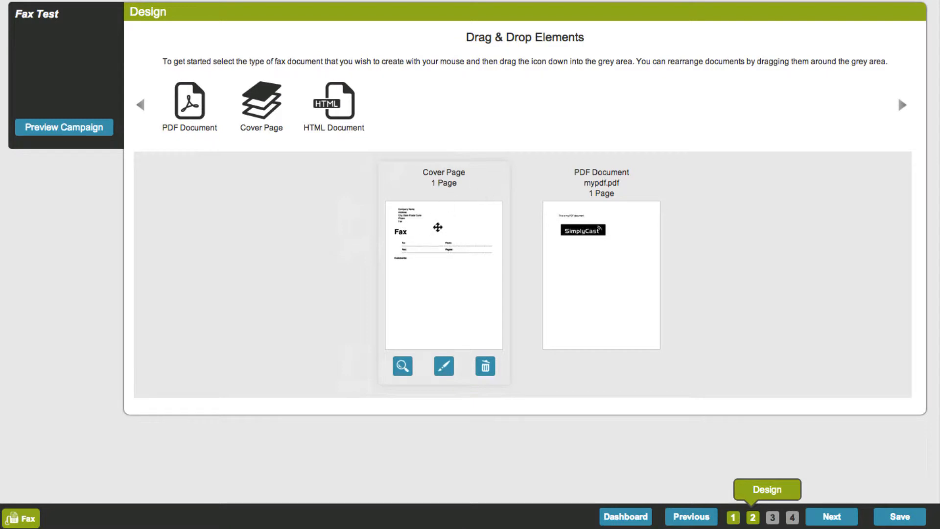
Edit the cover page to insert the name merge field after "To:", then save and exit the editor.
{"action": "mouse_move", "coordinate": [600, 208]}
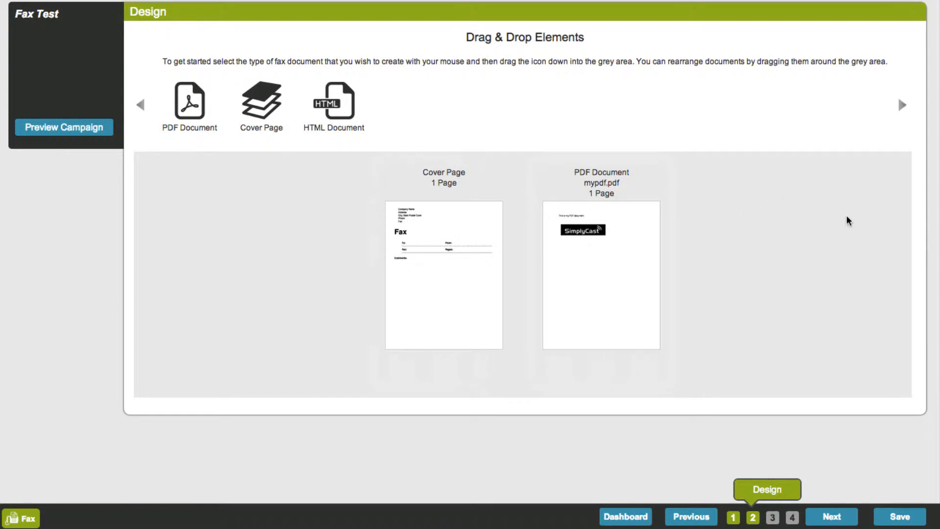
{"action": "mouse_move", "coordinate": [495, 245]}
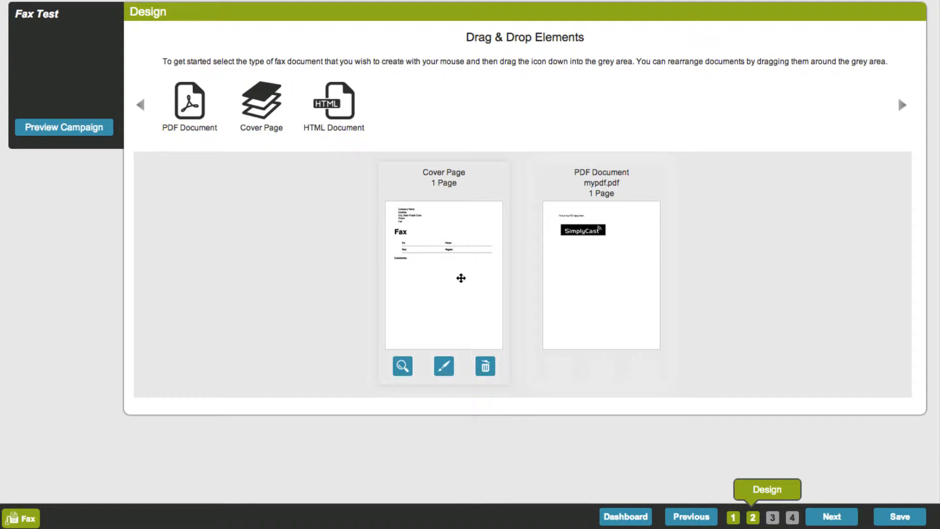
{"action": "left_click", "coordinate": [444, 366]}
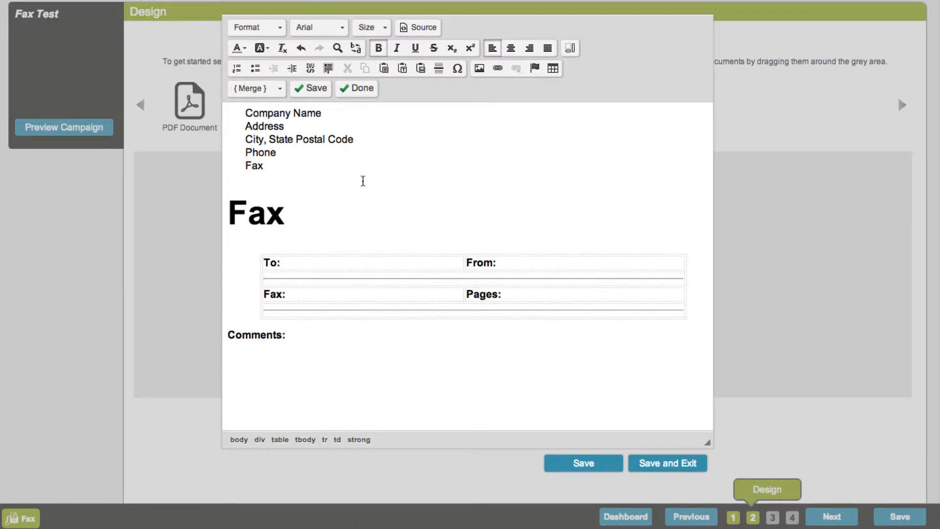
{"action": "left_click", "coordinate": [280, 92]}
{"action": "key", "text": "Down"}
{"action": "key", "text": "Down"}
{"action": "key", "text": "Down"}
{"action": "key", "text": "Down"}
{"action": "key", "text": "Down"}
{"action": "key", "text": "Down"}
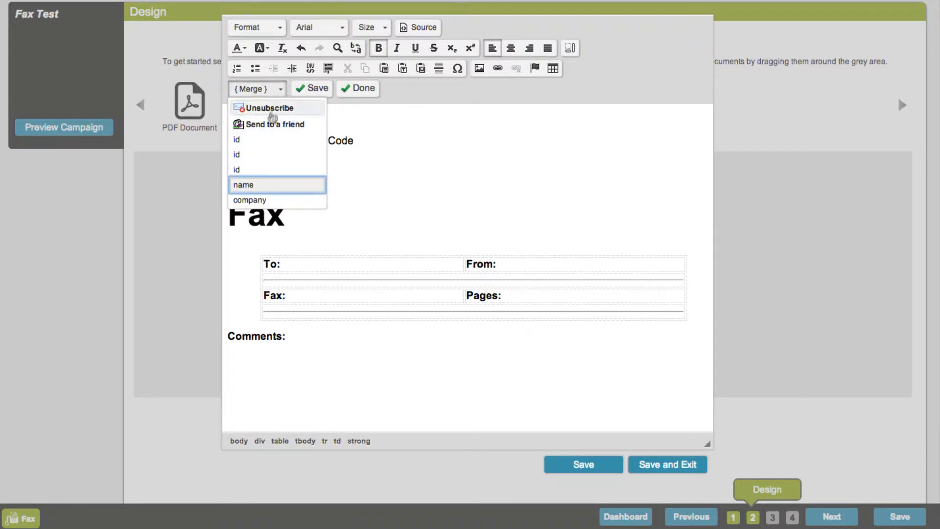
{"action": "left_click", "coordinate": [252, 185]}
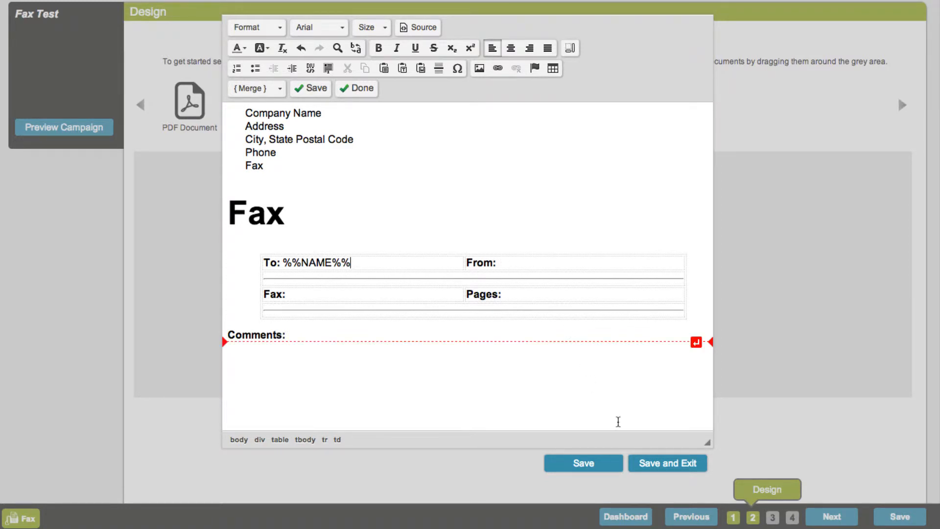
{"action": "left_click", "coordinate": [675, 466]}
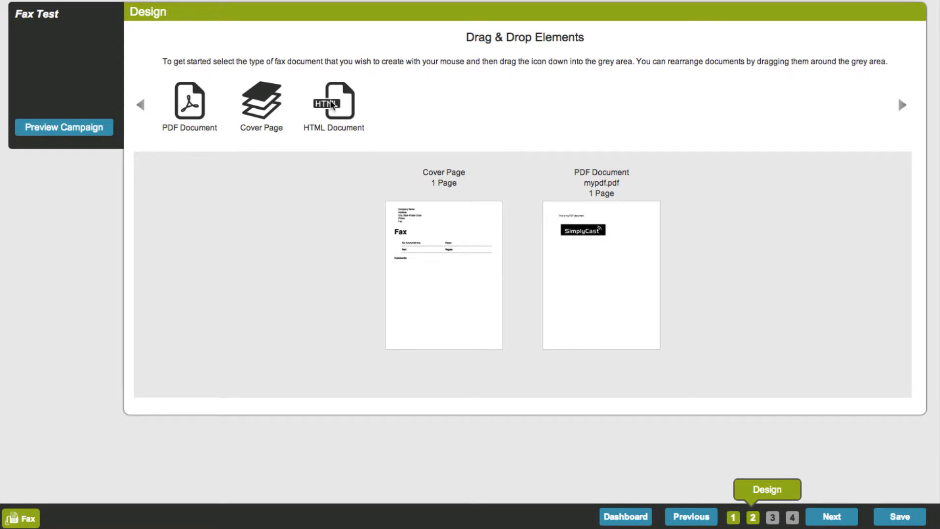
Add an HTML document between the cover page and the PDF, open its editor, and save it without content.
{"action": "left_click_drag", "start_coordinate": [383, 117], "coordinate": [495, 230]}
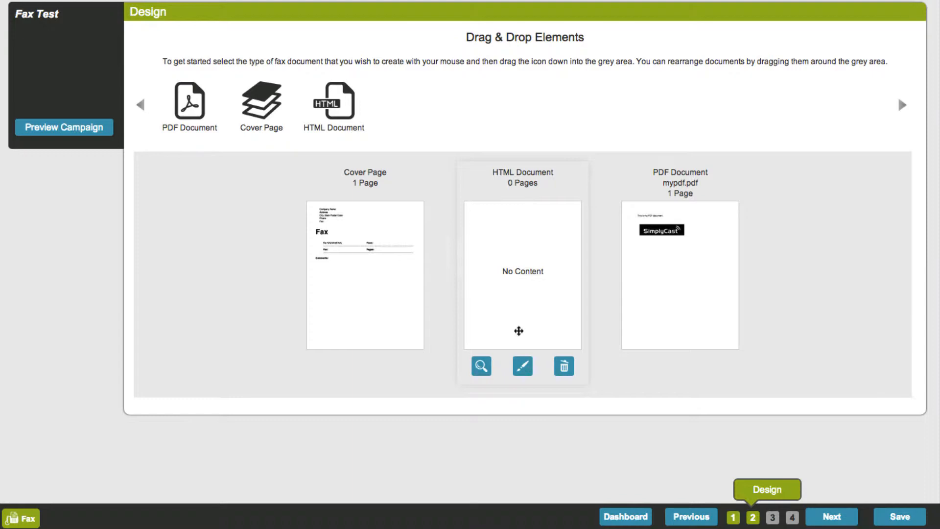
{"action": "left_click", "coordinate": [523, 368]}
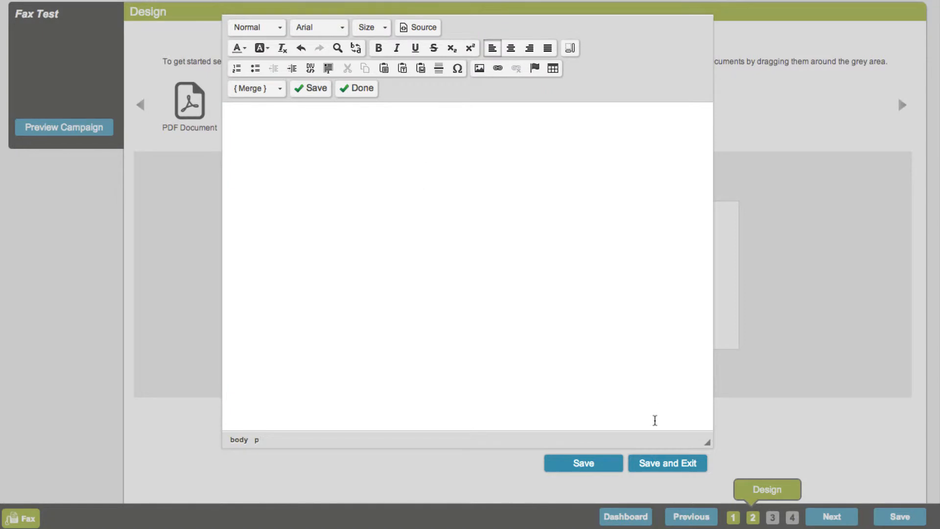
{"action": "left_click", "coordinate": [668, 464]}
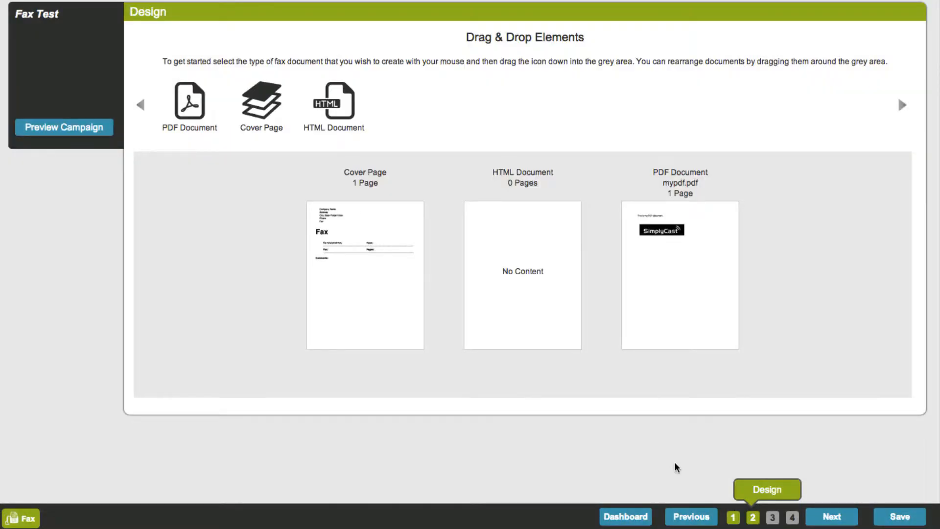
Delete the empty HTML document from the fax and confirm the deletion.
{"action": "mouse_move", "coordinate": [563, 365]}
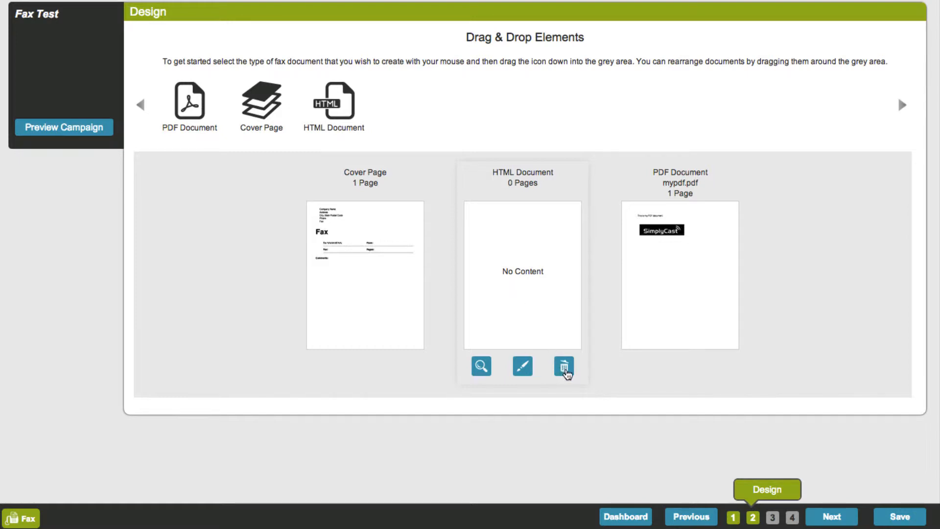
{"action": "left_click", "coordinate": [565, 368]}
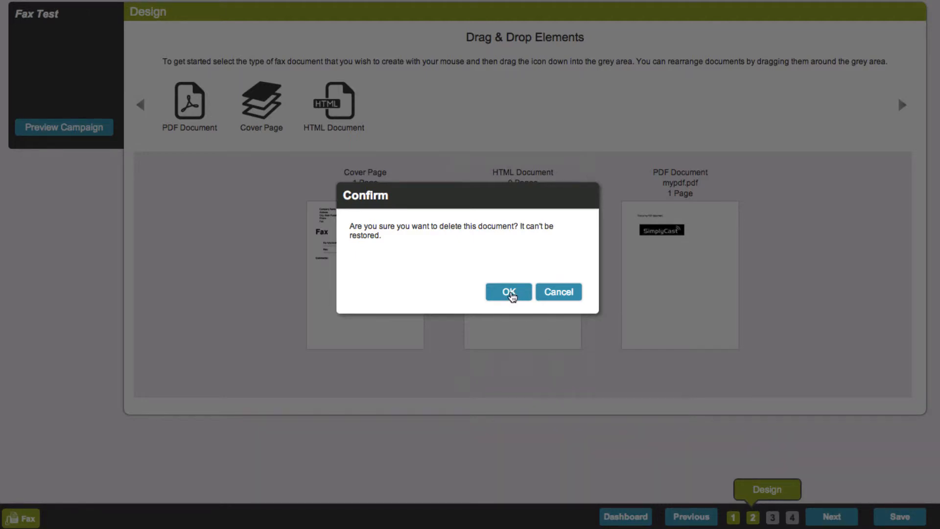
{"action": "left_click", "coordinate": [509, 293]}
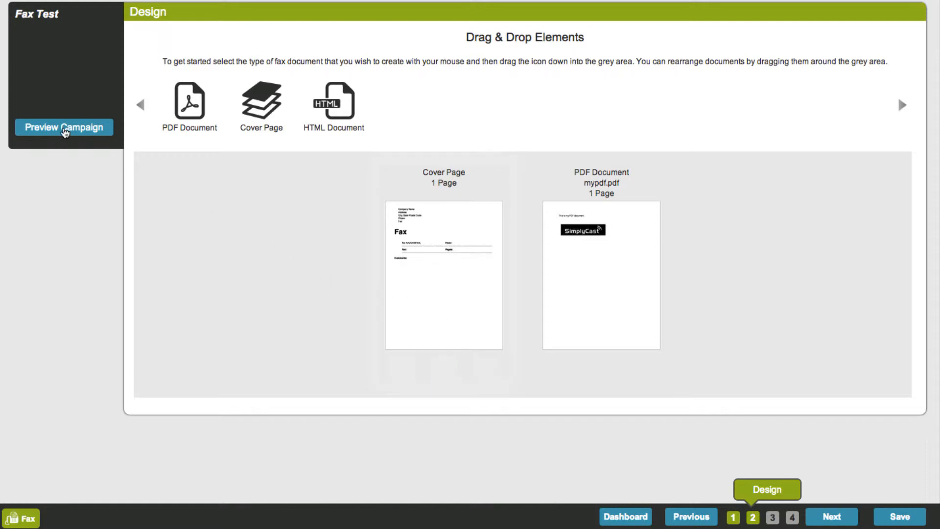
Preview the campaign with data merged from Test List, review the cover page and PDF page, and close the preview.
{"action": "left_click", "coordinate": [65, 129]}
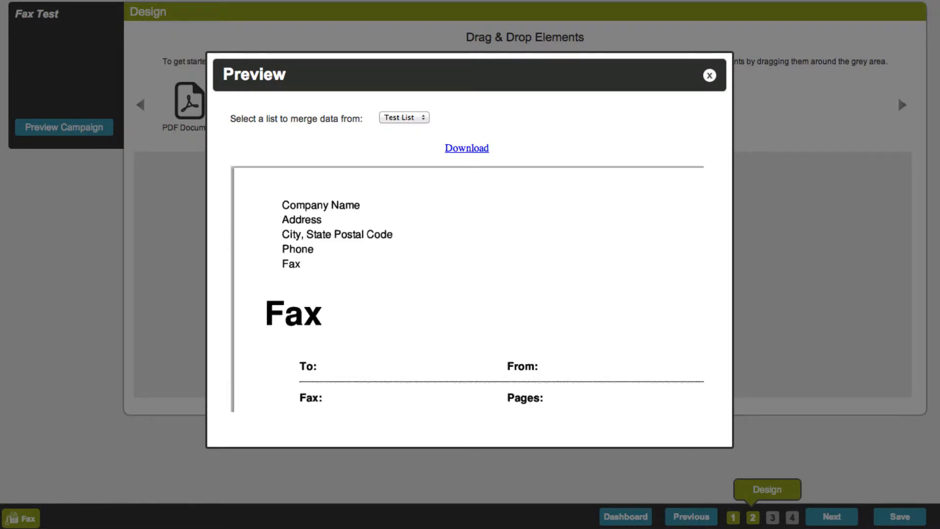
{"action": "scroll", "coordinate": [469, 289], "scroll_direction": "down", "scroll_amount": 5}
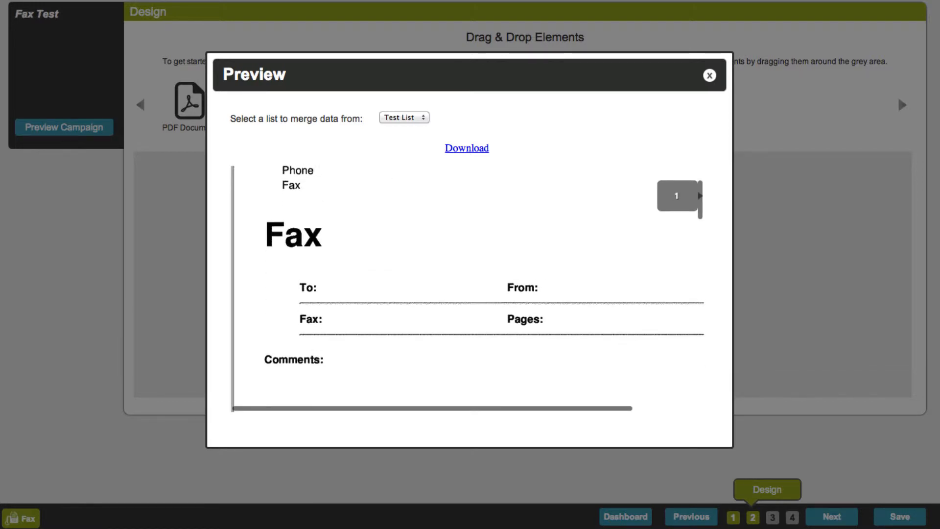
{"action": "scroll", "coordinate": [469, 289], "scroll_direction": "down", "scroll_amount": 6}
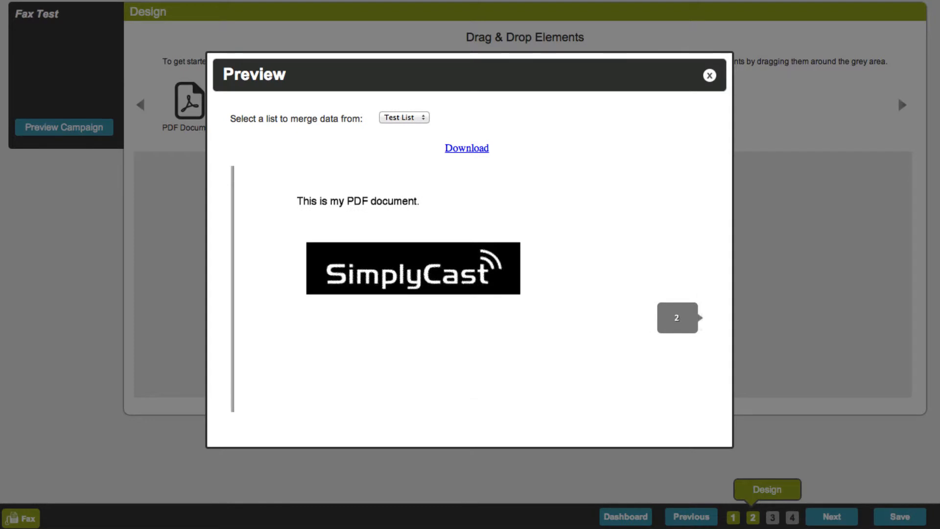
{"action": "scroll", "coordinate": [469, 289], "scroll_direction": "up", "scroll_amount": 2}
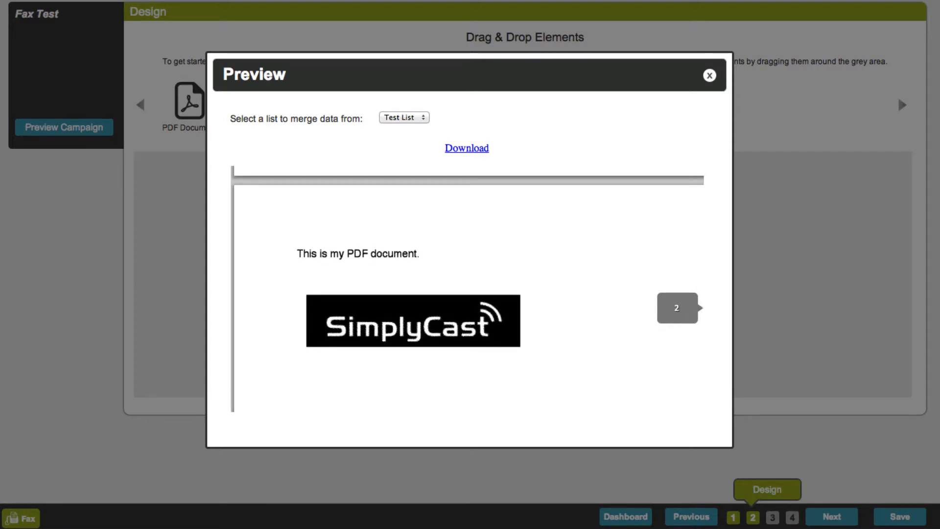
{"action": "scroll", "coordinate": [469, 289], "scroll_direction": "down", "scroll_amount": 1}
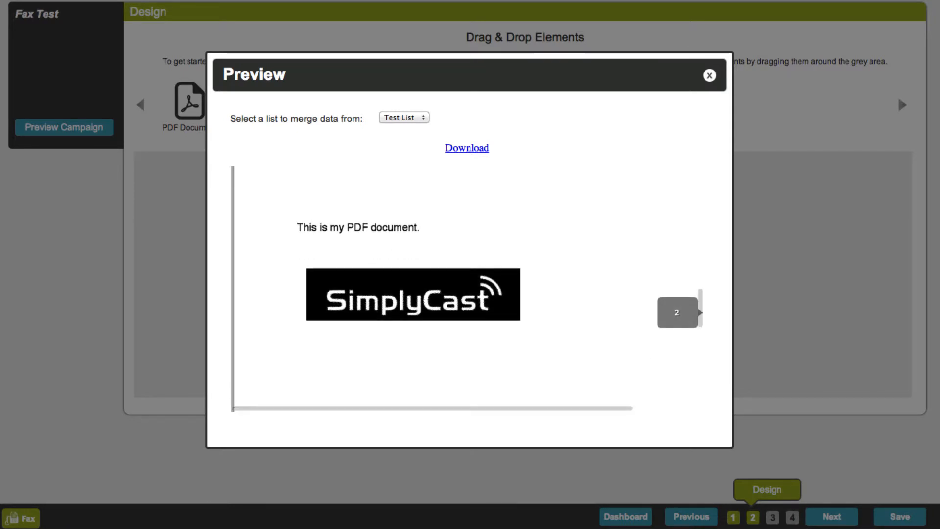
{"action": "scroll", "coordinate": [469, 289], "scroll_direction": "up", "scroll_amount": 5}
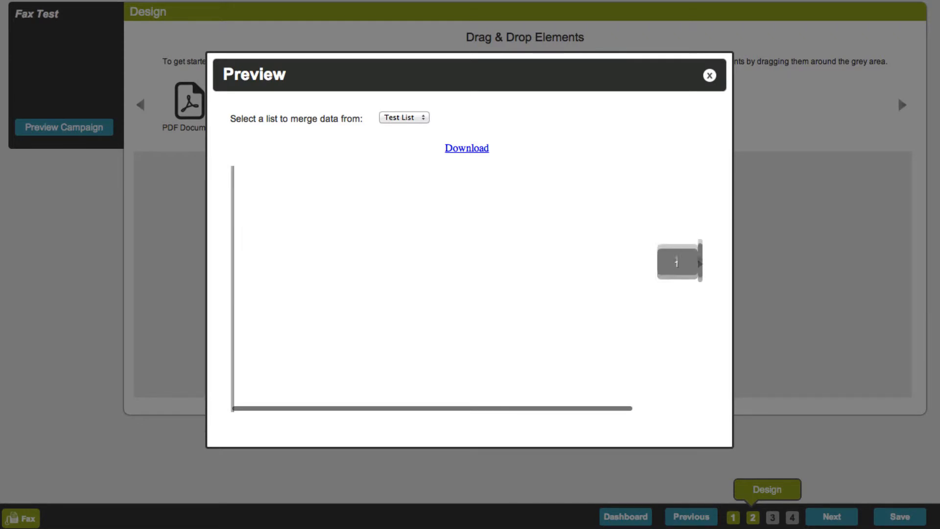
{"action": "scroll", "coordinate": [469, 289], "scroll_direction": "up", "scroll_amount": 5}
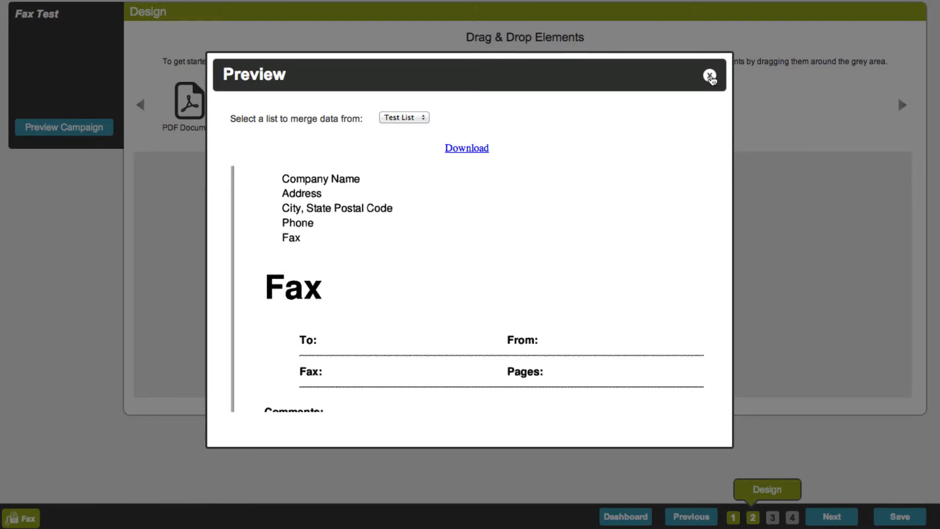
{"action": "left_click", "coordinate": [710, 76]}
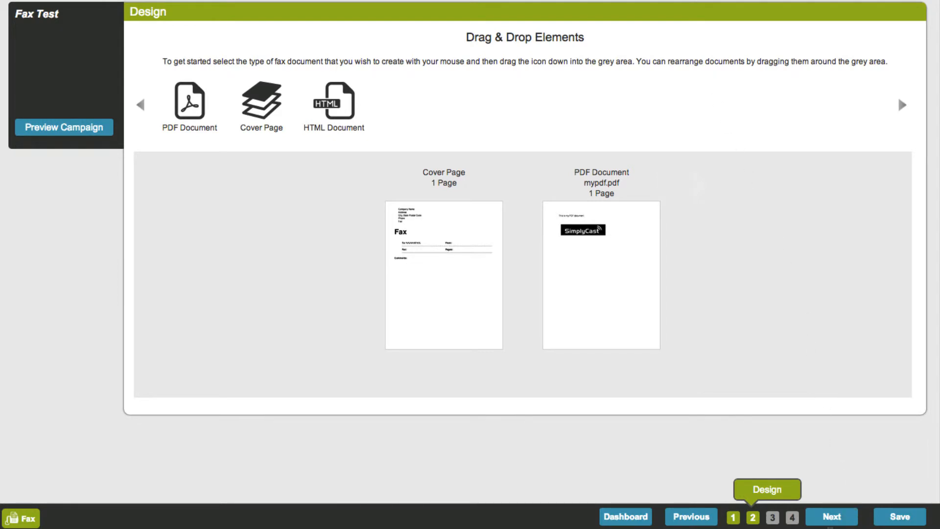
Continue to the settings stage and set the fax's sender name to "SimplyCast".
{"action": "left_click", "coordinate": [833, 517]}
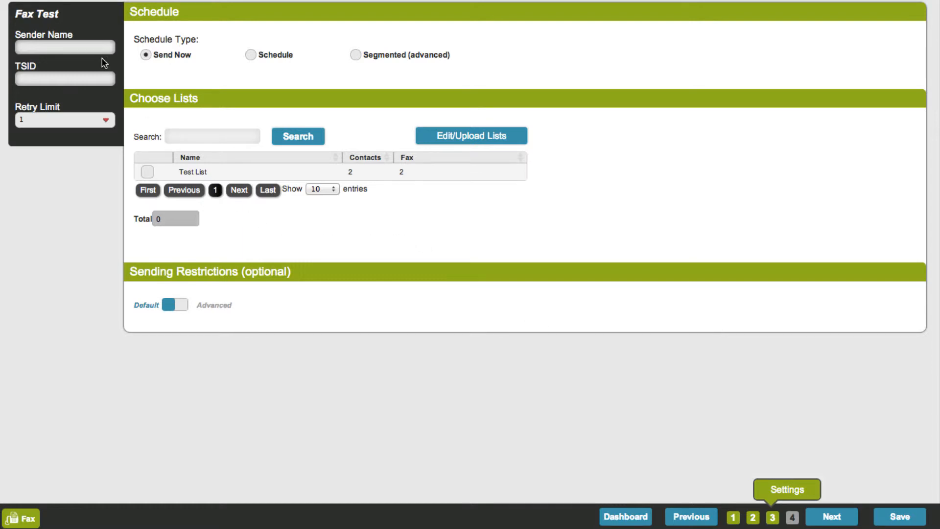
{"action": "left_click", "coordinate": [72, 47]}
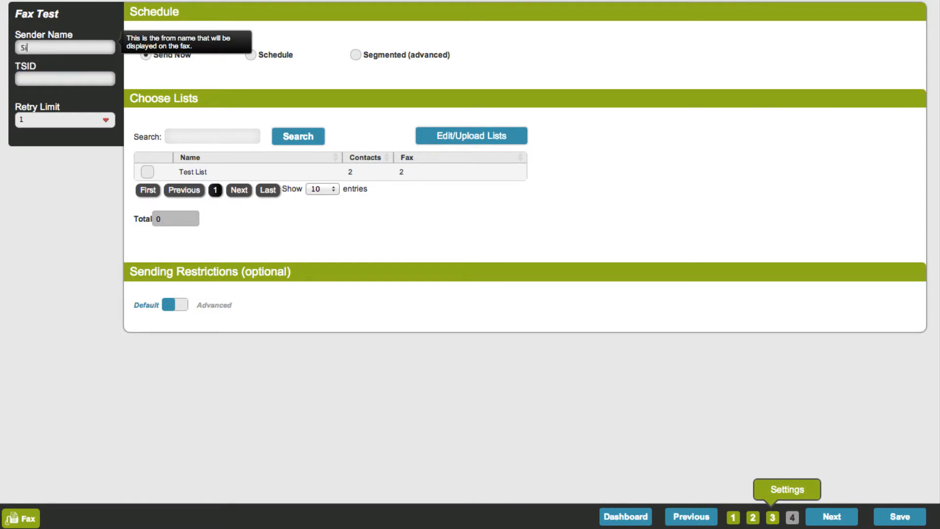
{"action": "type", "text": "SimplyCast"}
{"action": "left_click", "coordinate": [130, 75]}
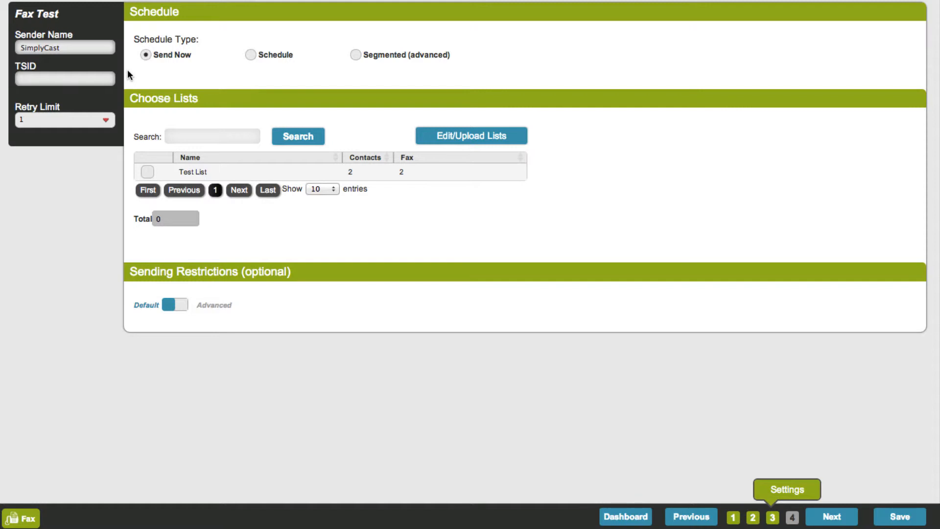
Enter the return fax number as the TSID and set the retry limit to 2.
{"action": "left_click", "coordinate": [22, 80]}
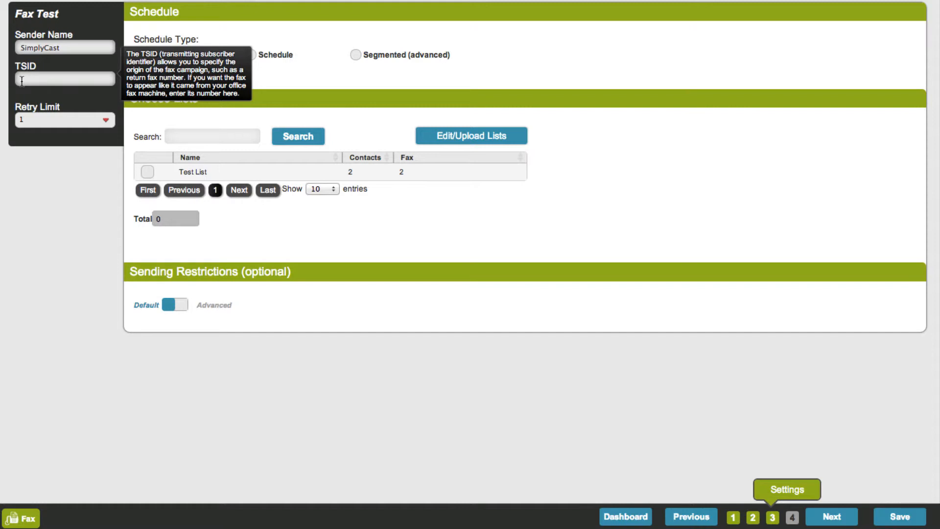
{"action": "type", "text": "555-555-5555"}
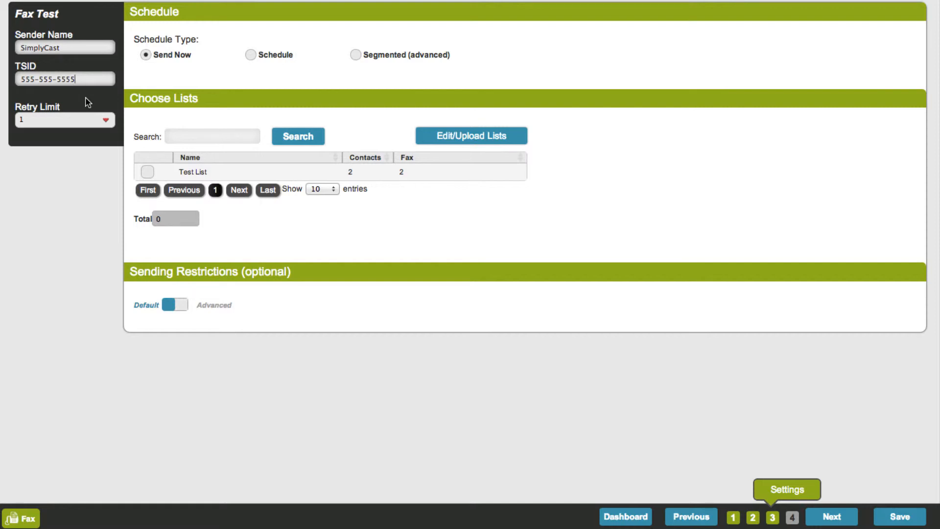
{"action": "left_click", "coordinate": [106, 120]}
{"action": "key", "text": "Down"}
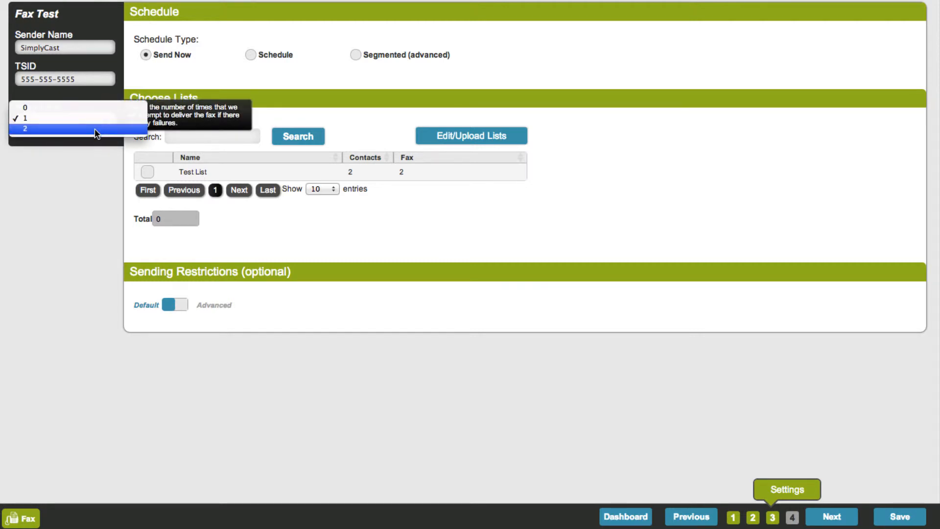
{"action": "key", "text": "Return"}
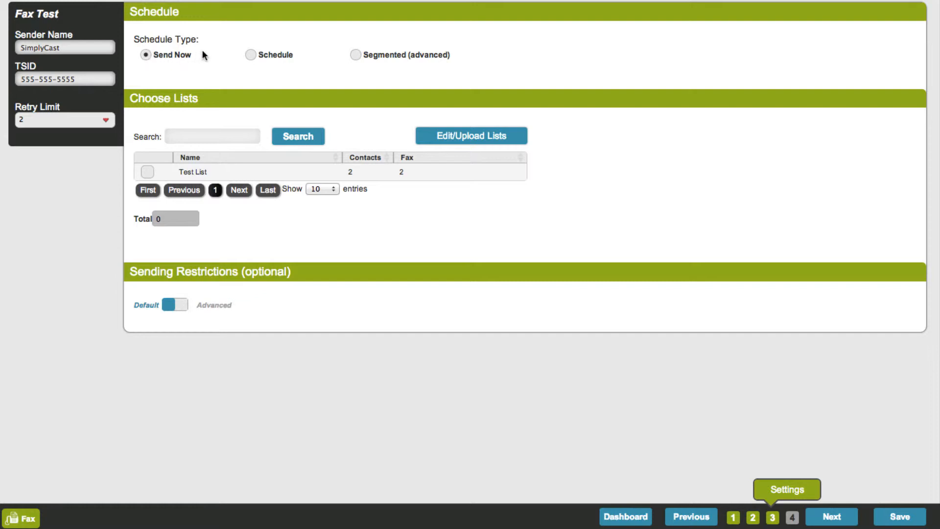
Try the Schedule and Segmented (advanced) schedule types and examine their date, time zone and default segment size options.
{"action": "left_click", "coordinate": [251, 54]}
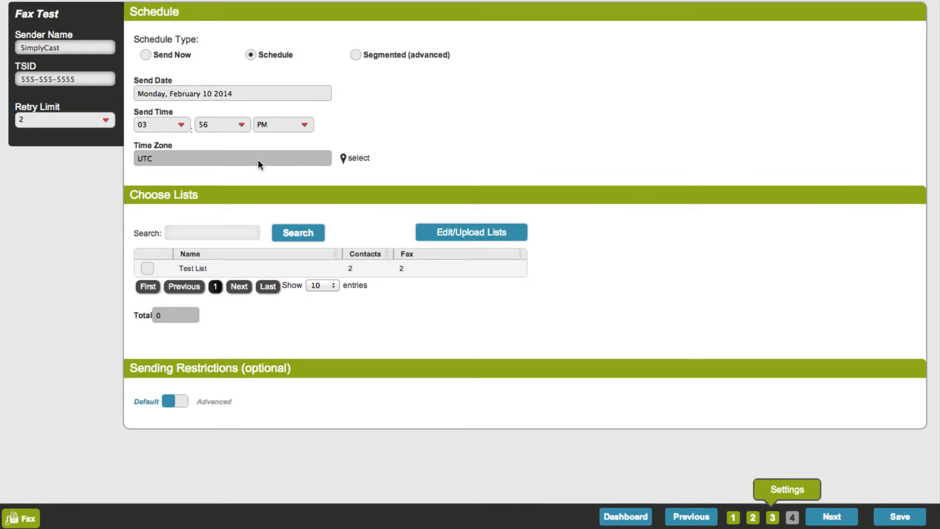
{"action": "left_click", "coordinate": [356, 54]}
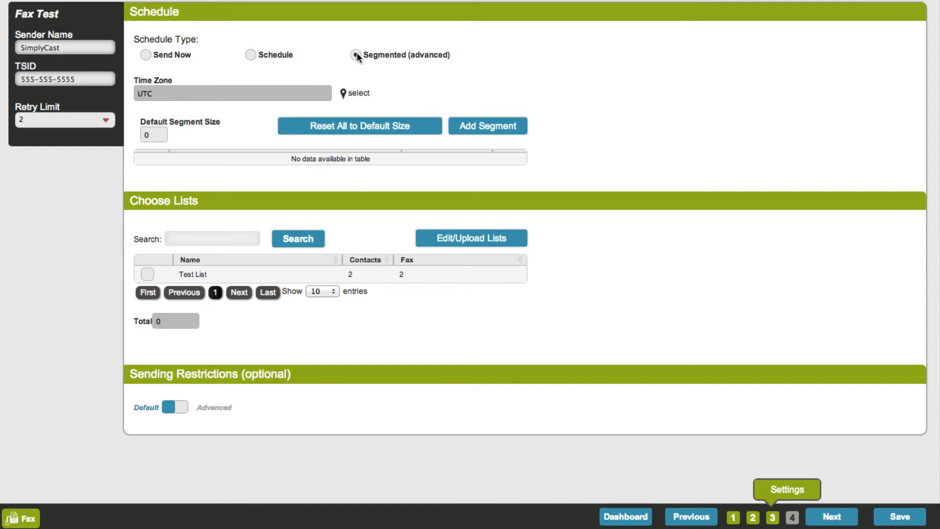
{"action": "mouse_move", "coordinate": [158, 132]}
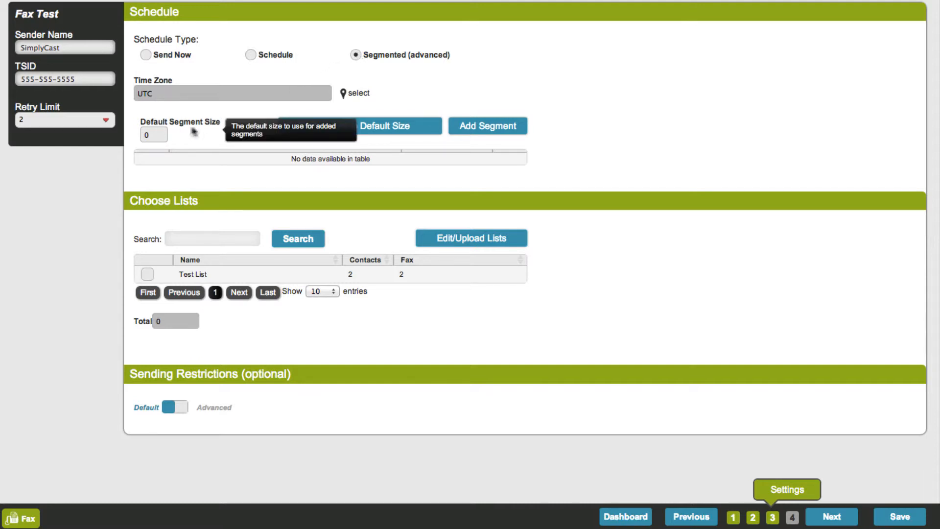
{"action": "left_click", "coordinate": [155, 136]}
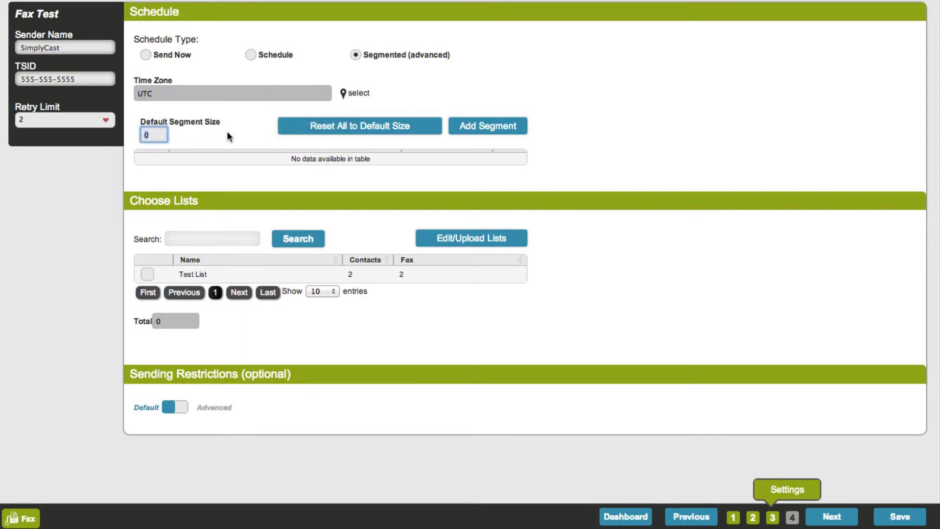
Add a segment to the segmented schedule, look at its date choices, and return the schedule type to Send Now.
{"action": "left_click", "coordinate": [484, 127]}
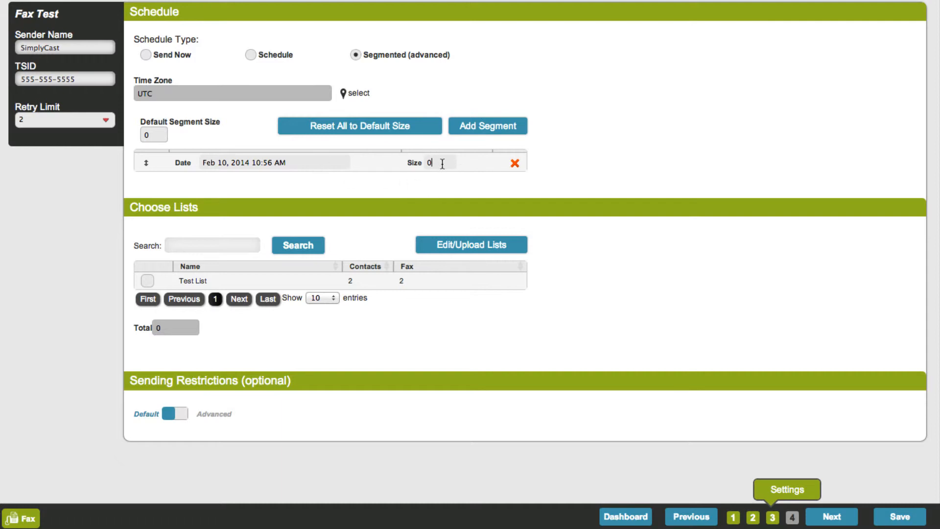
{"action": "left_click", "coordinate": [315, 162]}
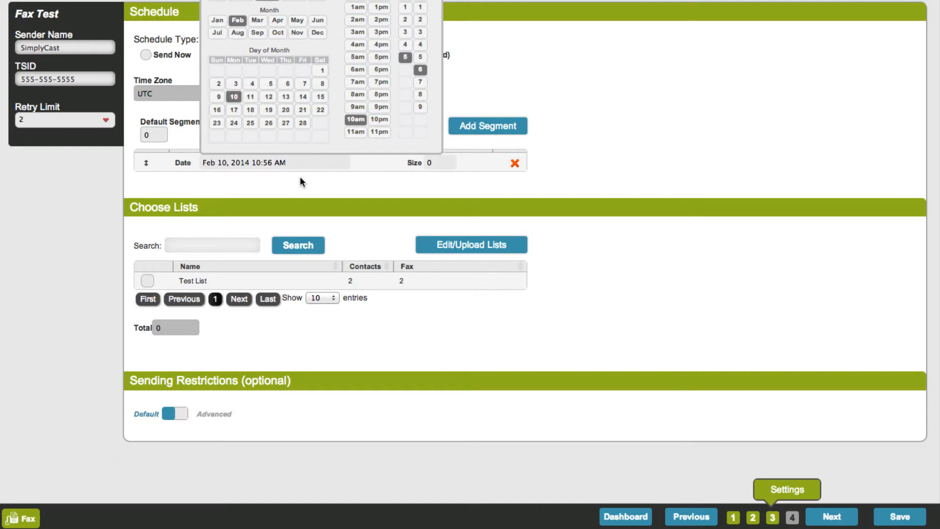
{"action": "left_click", "coordinate": [301, 177]}
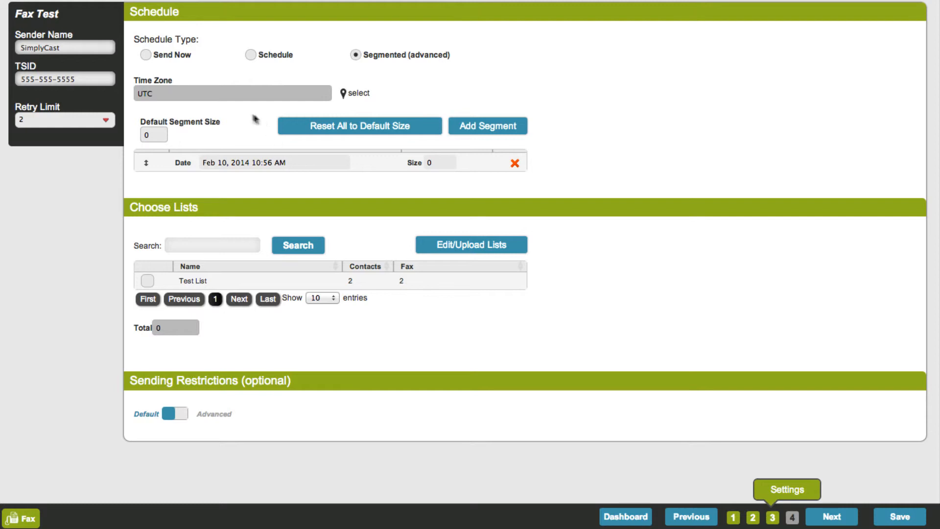
{"action": "left_click", "coordinate": [146, 54]}
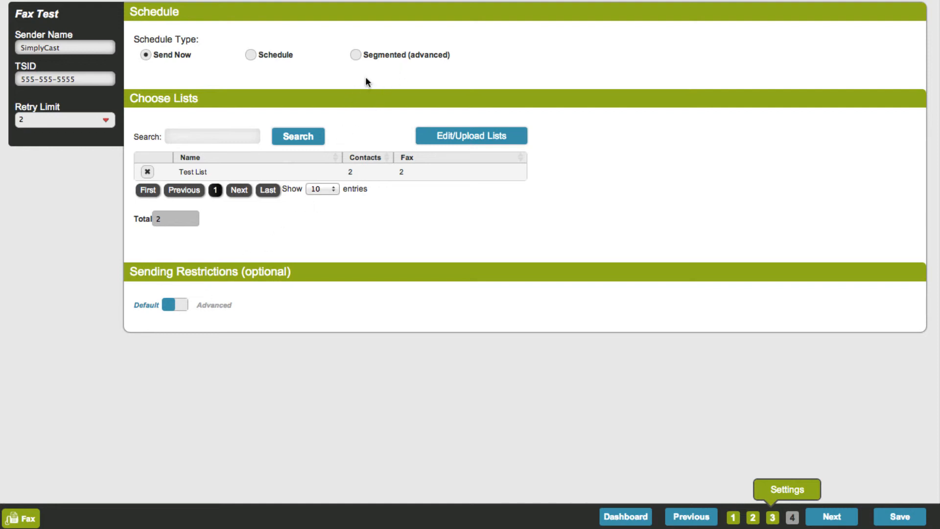
Enable advanced sending restrictions and limit sending to between 11:00 AM and 03:00 PM, Monday to Friday only.
{"action": "left_click", "coordinate": [186, 304]}
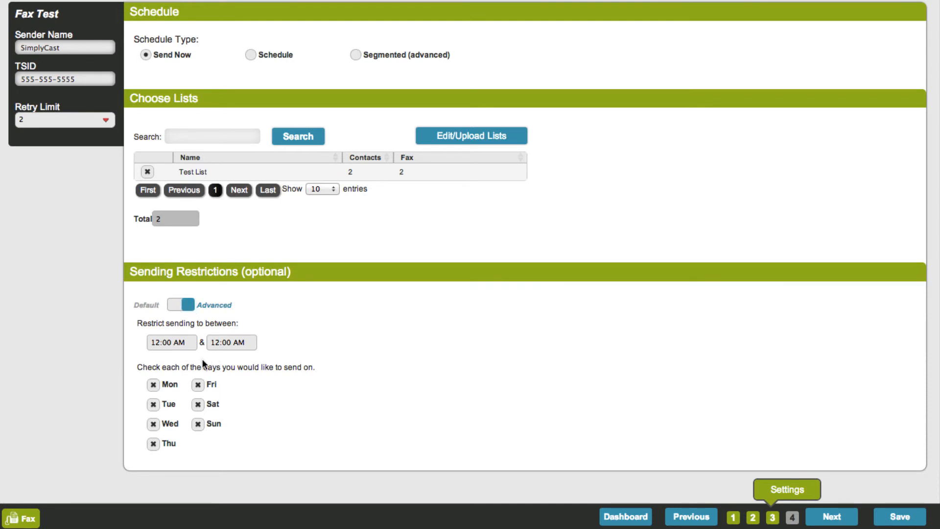
{"action": "left_click", "coordinate": [183, 343]}
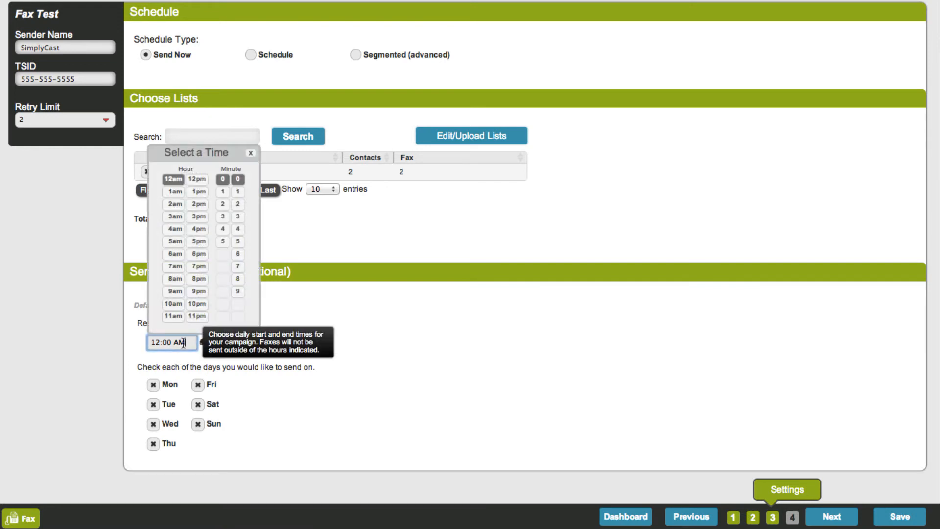
{"action": "left_click", "coordinate": [174, 316]}
{"action": "left_click", "coordinate": [230, 342]}
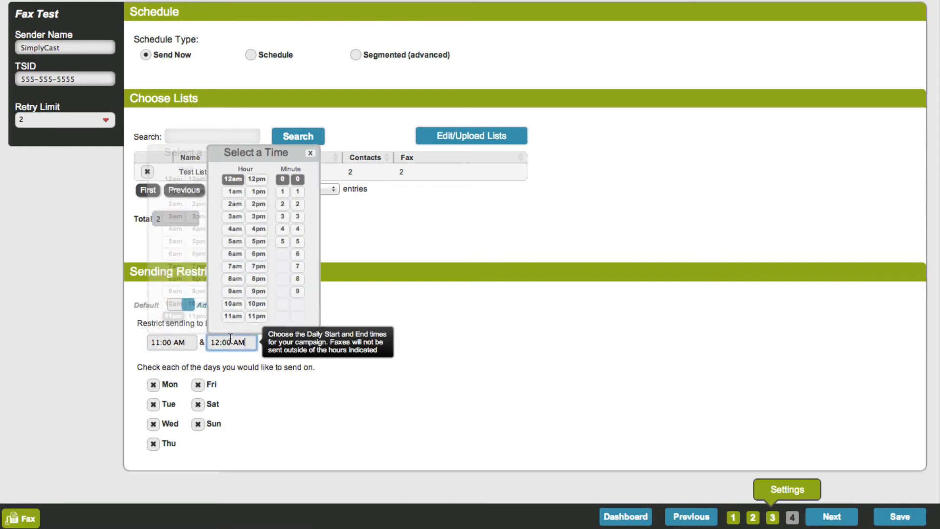
{"action": "left_click", "coordinate": [259, 216]}
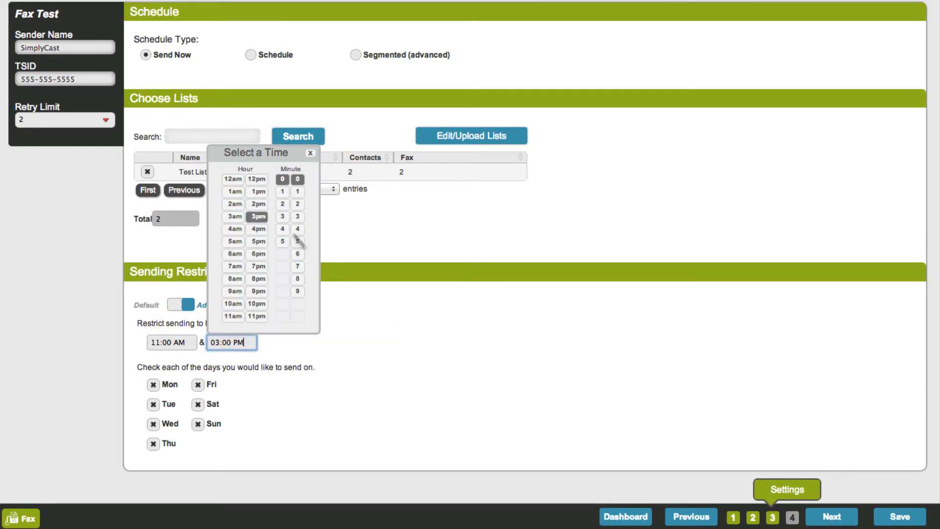
{"action": "left_click", "coordinate": [335, 327]}
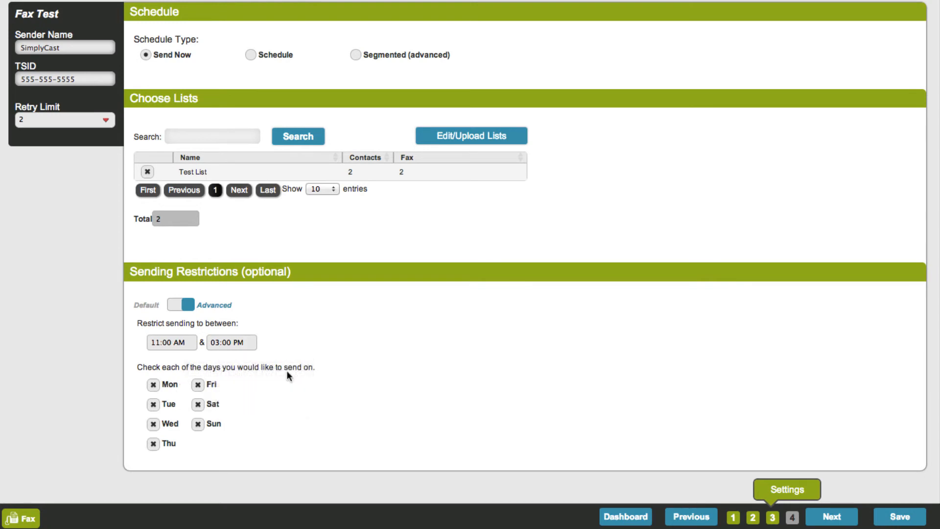
{"action": "left_click", "coordinate": [199, 404]}
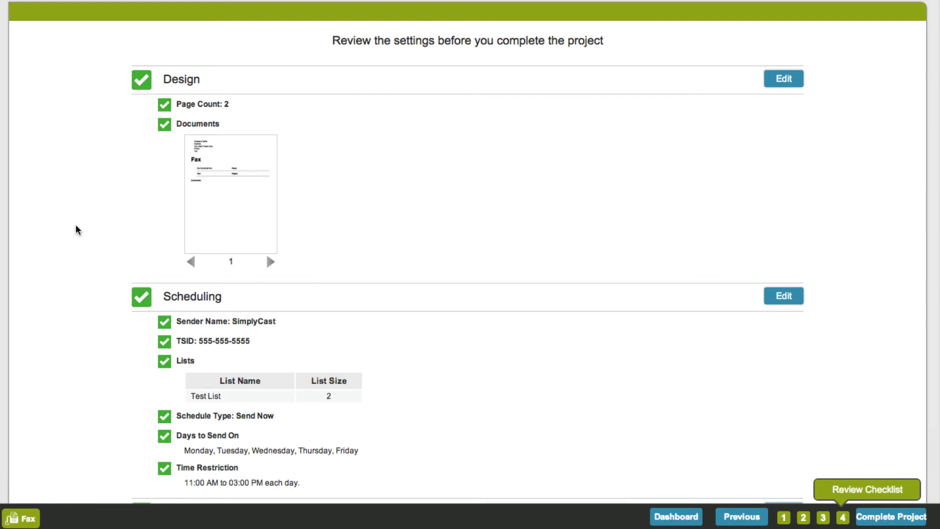
Review the checklist's design, scheduling and usage sections, complete the project, and close the feedback form without filling it in.
{"action": "scroll", "coordinate": [77, 230], "scroll_direction": "down", "scroll_amount": 5}
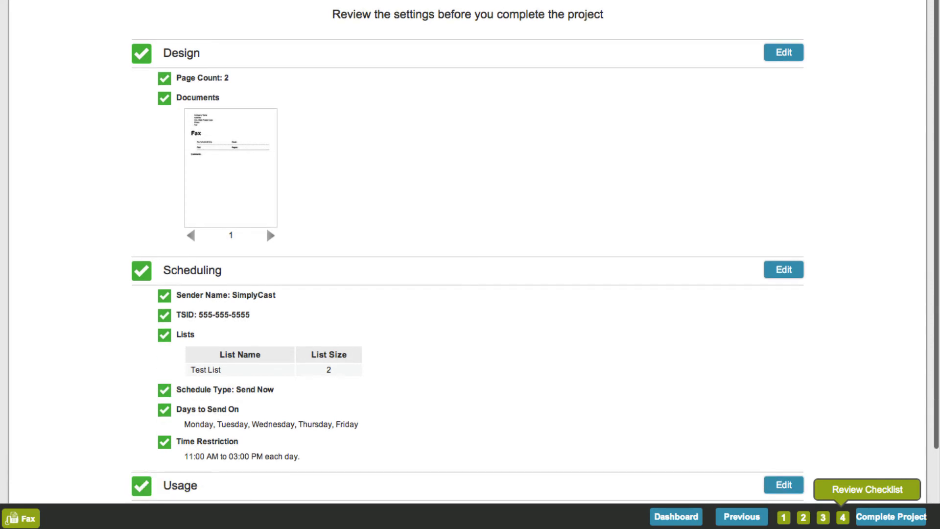
{"action": "scroll", "coordinate": [78, 239], "scroll_direction": "down", "scroll_amount": 2}
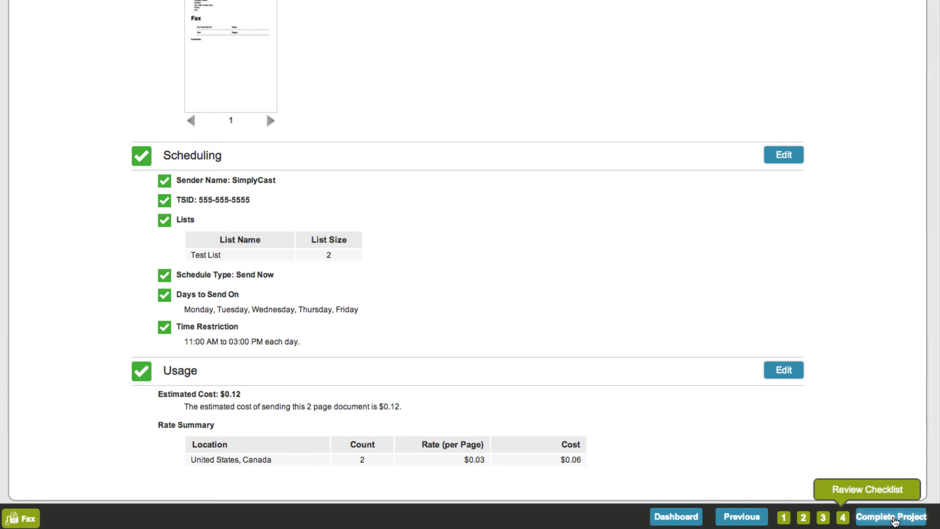
{"action": "left_click", "coordinate": [894, 520]}
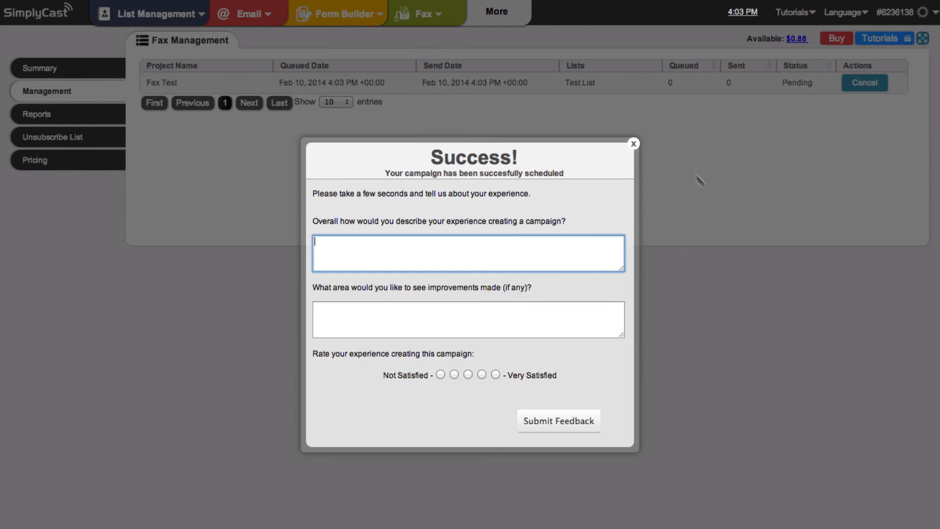
{"action": "left_click", "coordinate": [633, 145]}
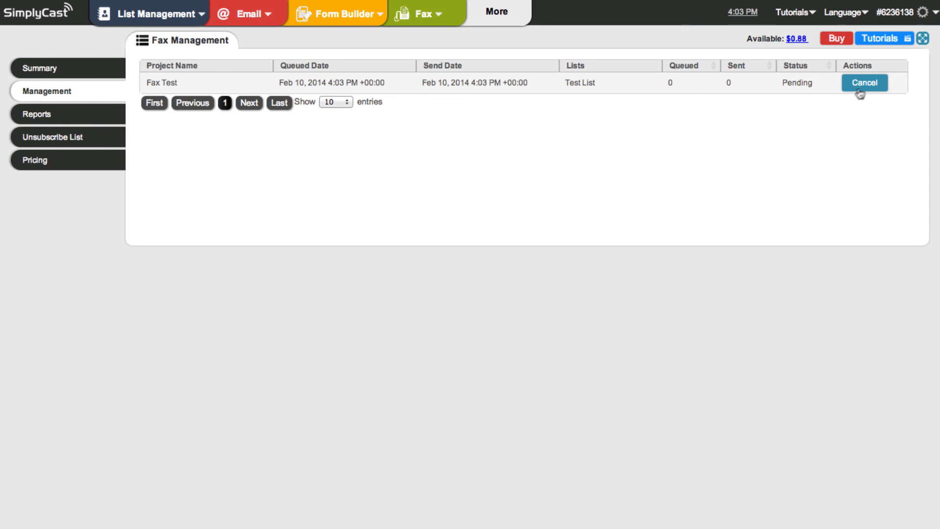
Abort the pending Fax Test campaign in Fax Management, confirming the cancellation and dismissing the alert.
{"action": "left_click", "coordinate": [876, 87]}
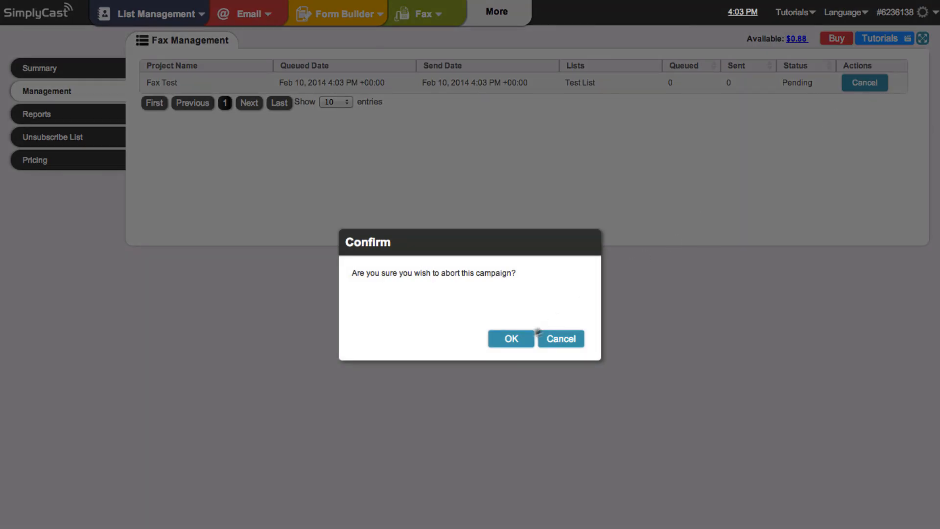
{"action": "left_click", "coordinate": [509, 340]}
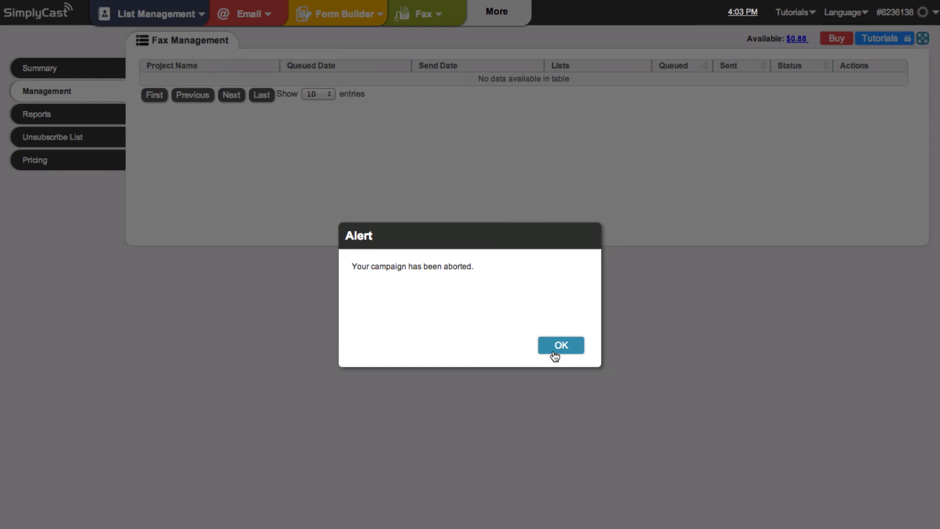
{"action": "left_click", "coordinate": [558, 345]}
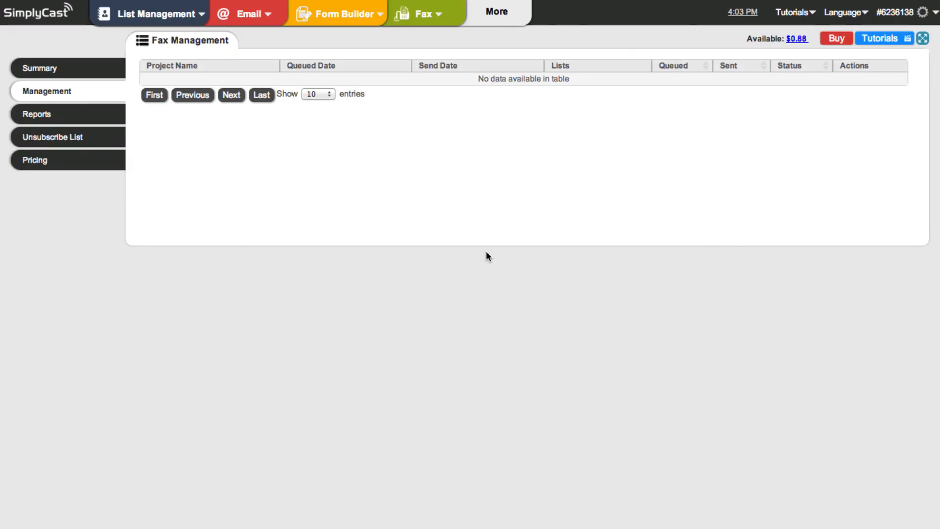